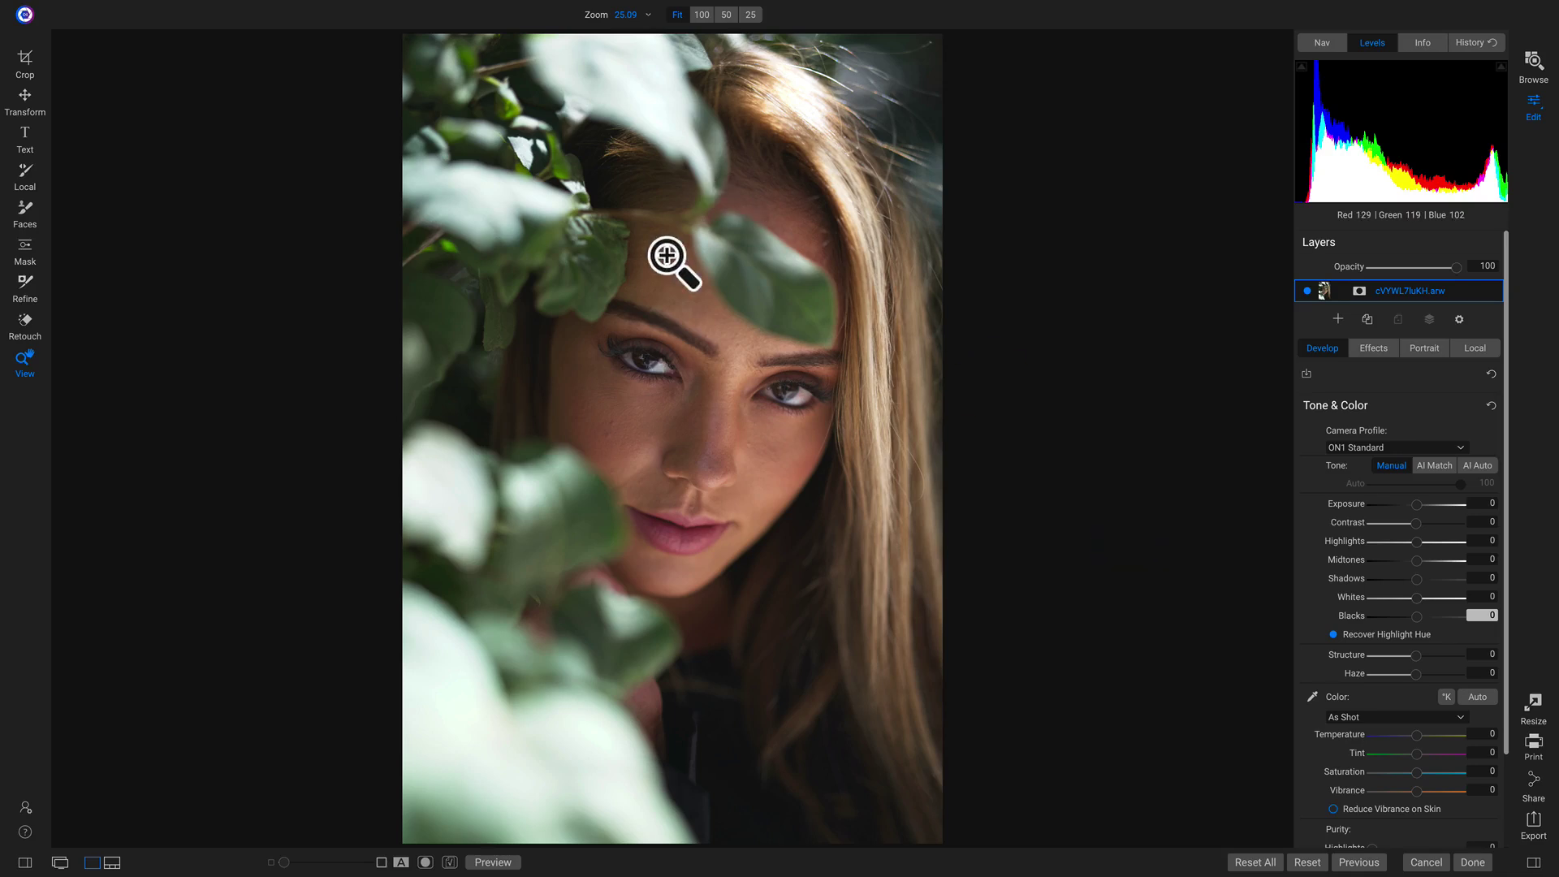
- Inspect the bright hair at full size, then return the portrait to Fit view
mouse_move(796, 116)
mouse_down()
mouse_move(824, 346)
mouse_move(794, 291)
mouse_up()
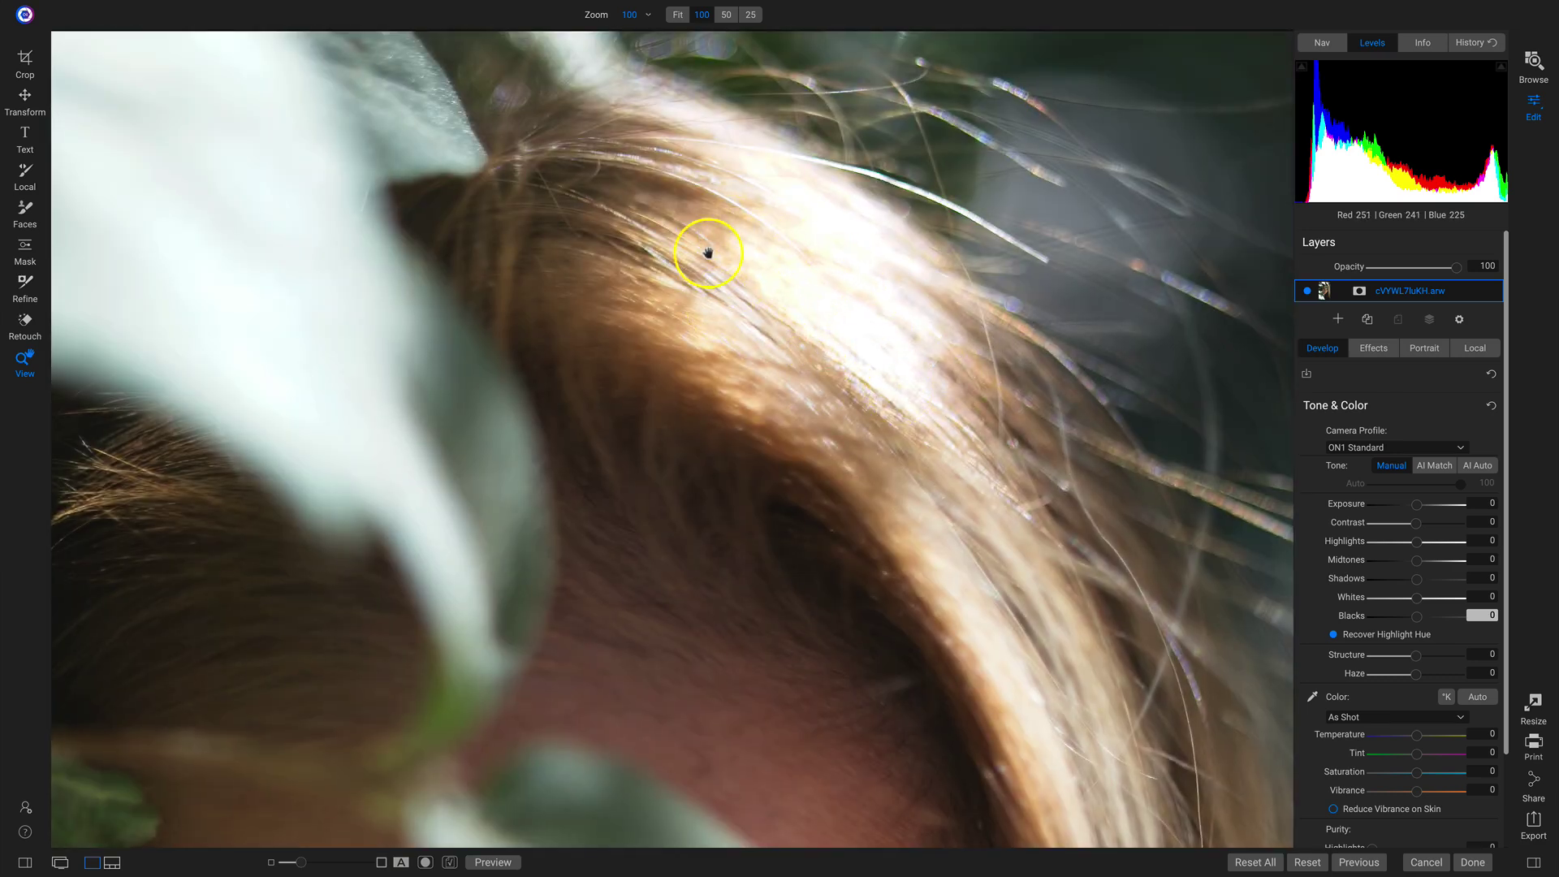
click(233, 282)
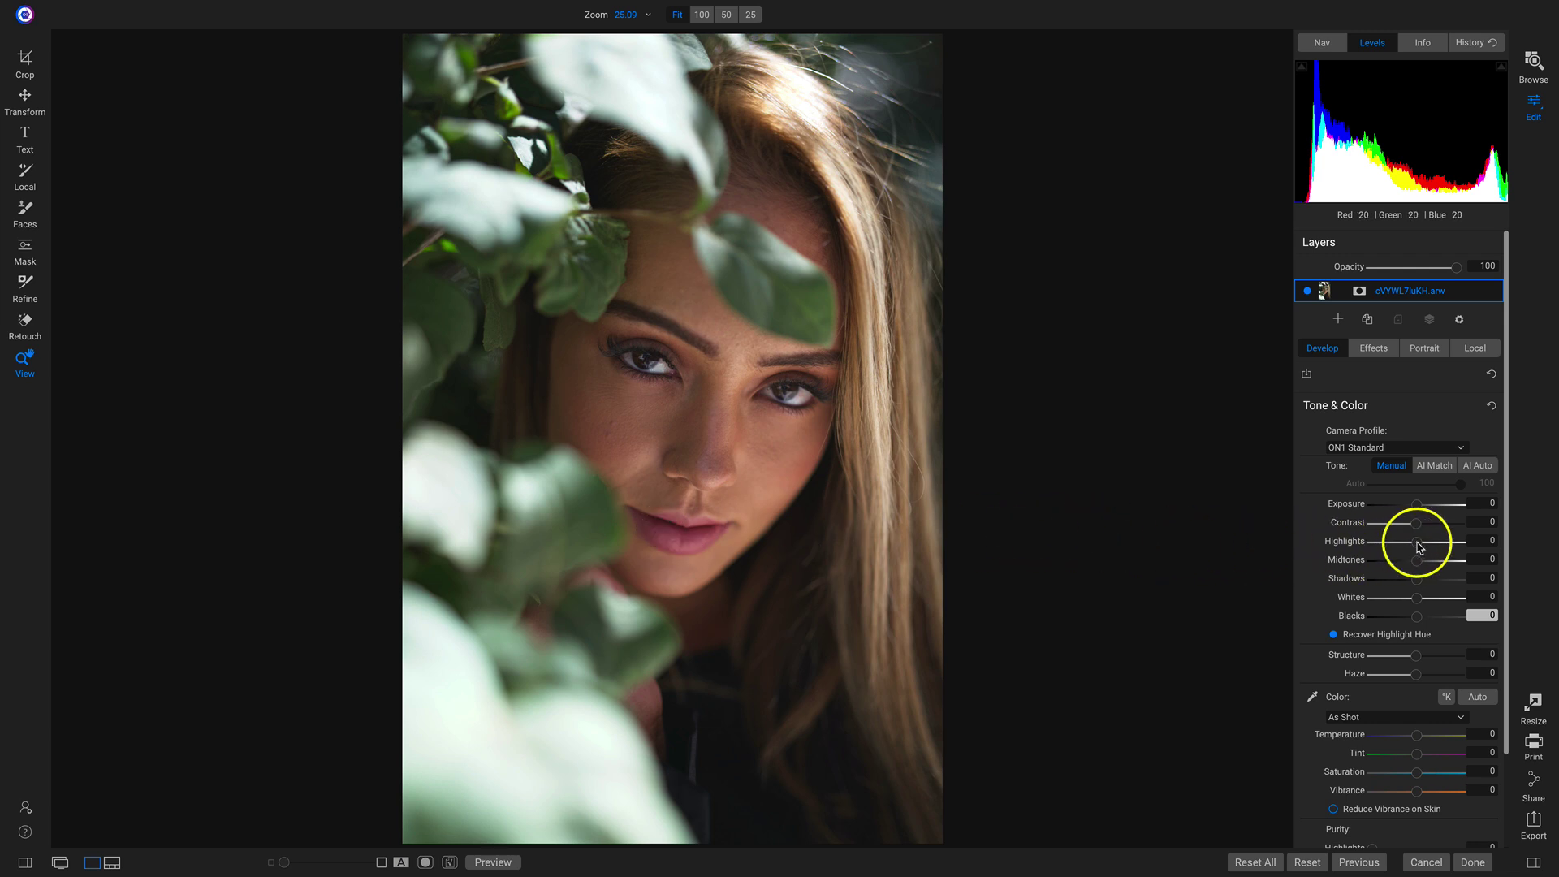
drag(1418, 547, 1351, 550)
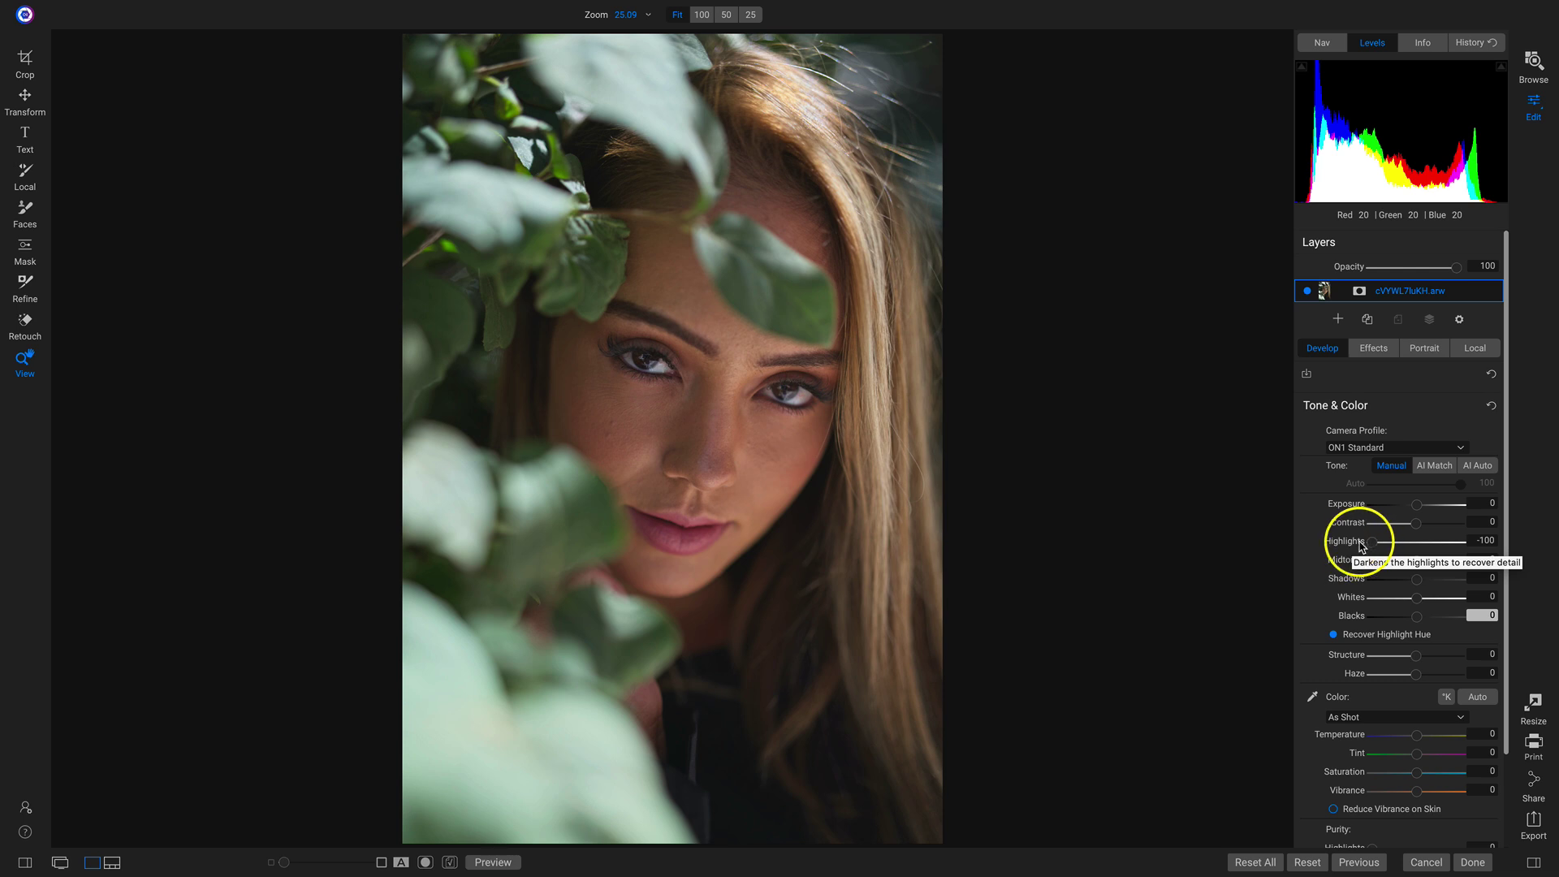
double_click(1353, 546)
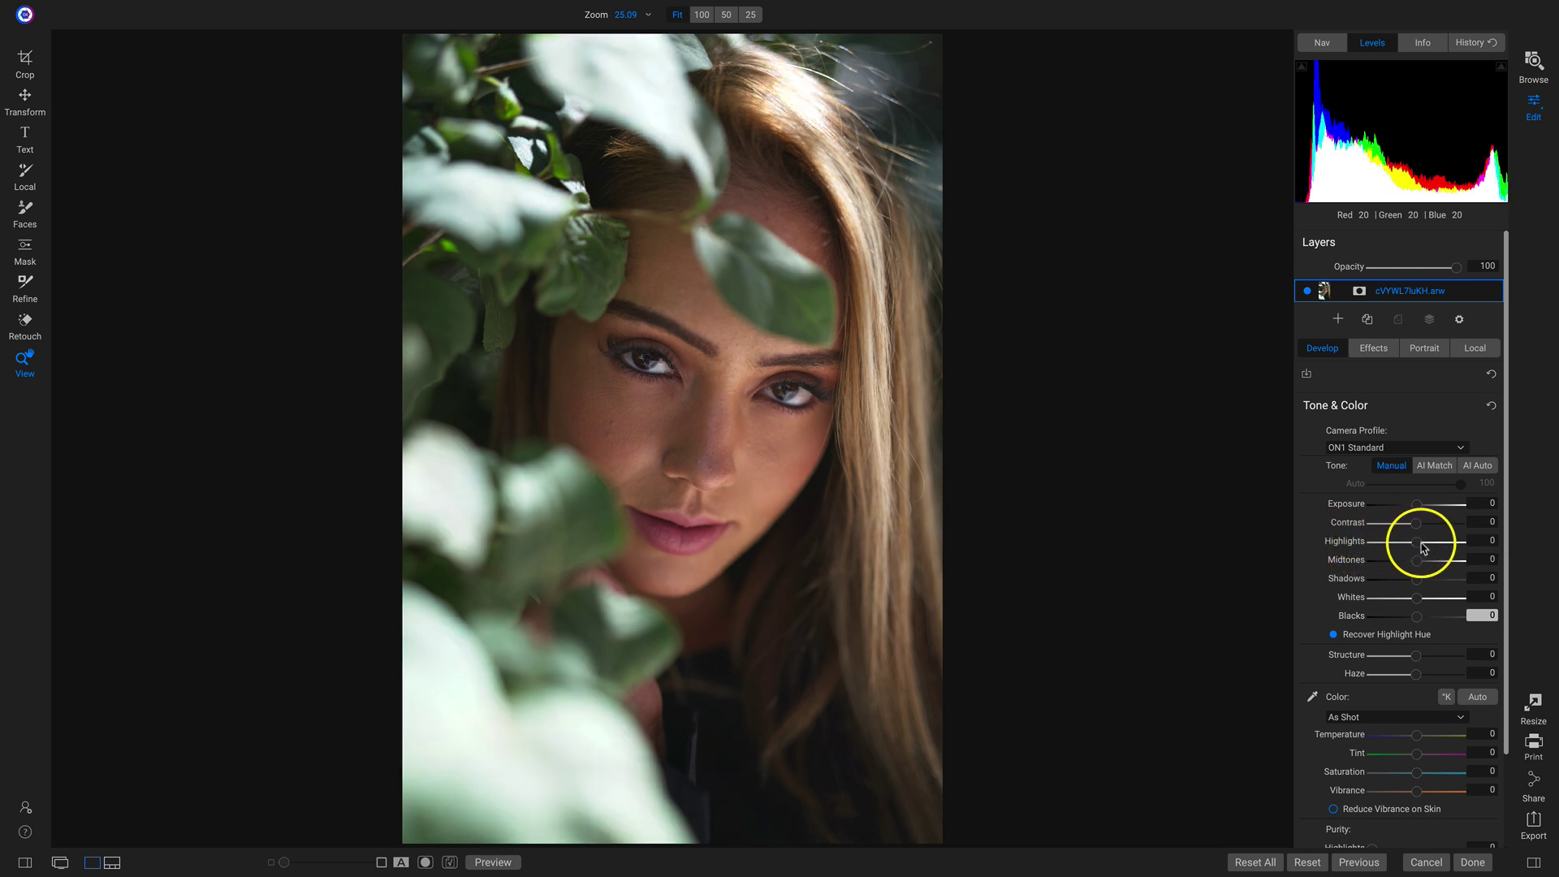
drag(1416, 541, 1334, 548)
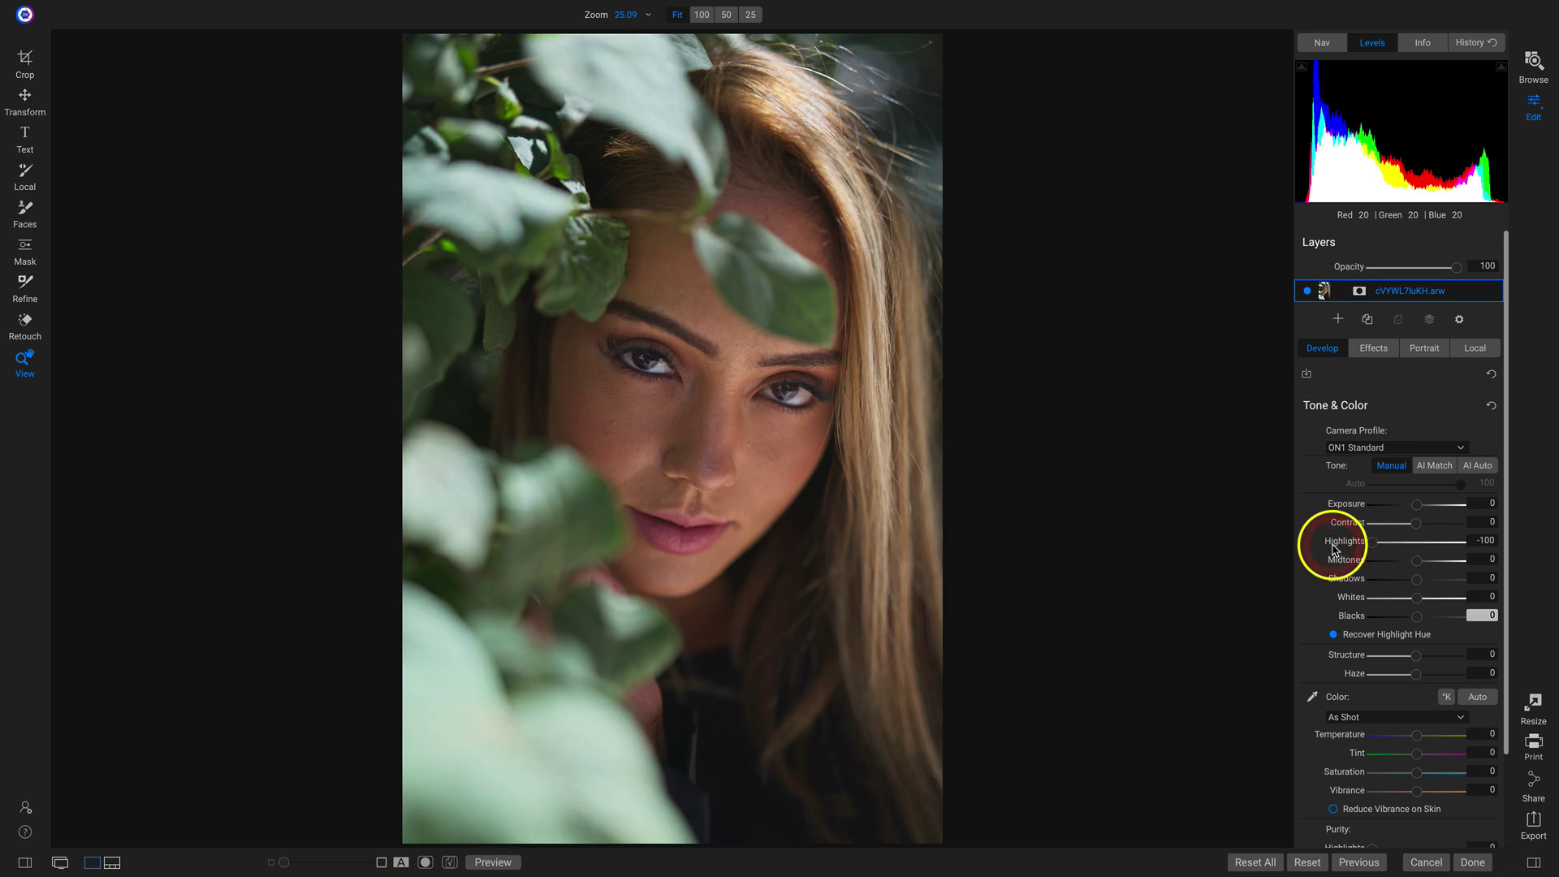
double_click(1341, 544)
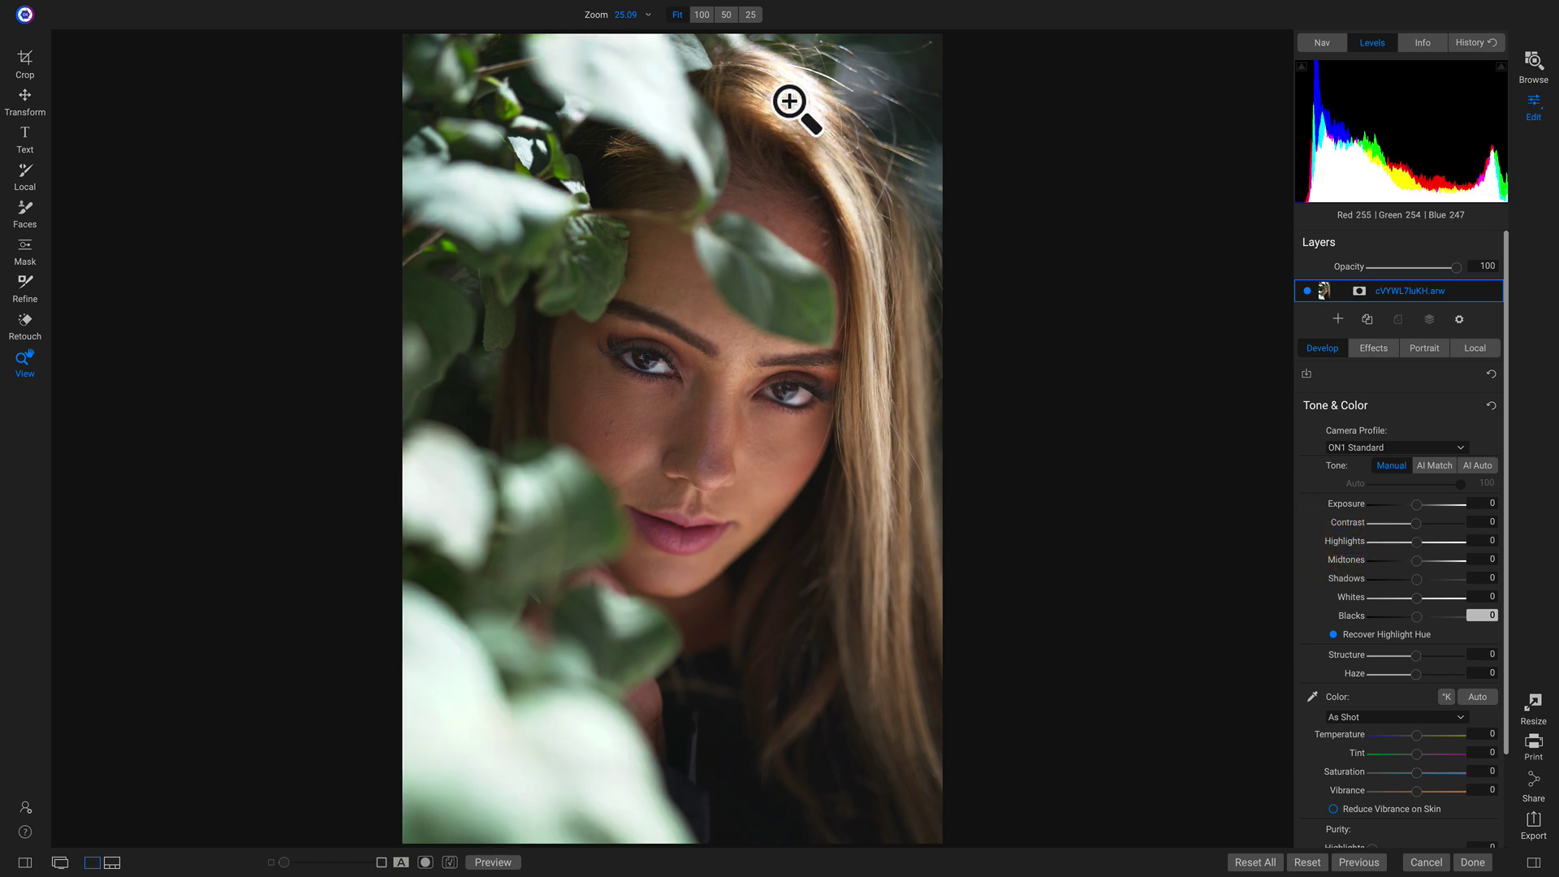
- Zoom to 100% on the blown-out hair and set Highlights to -100
drag(794, 108, 749, 346)
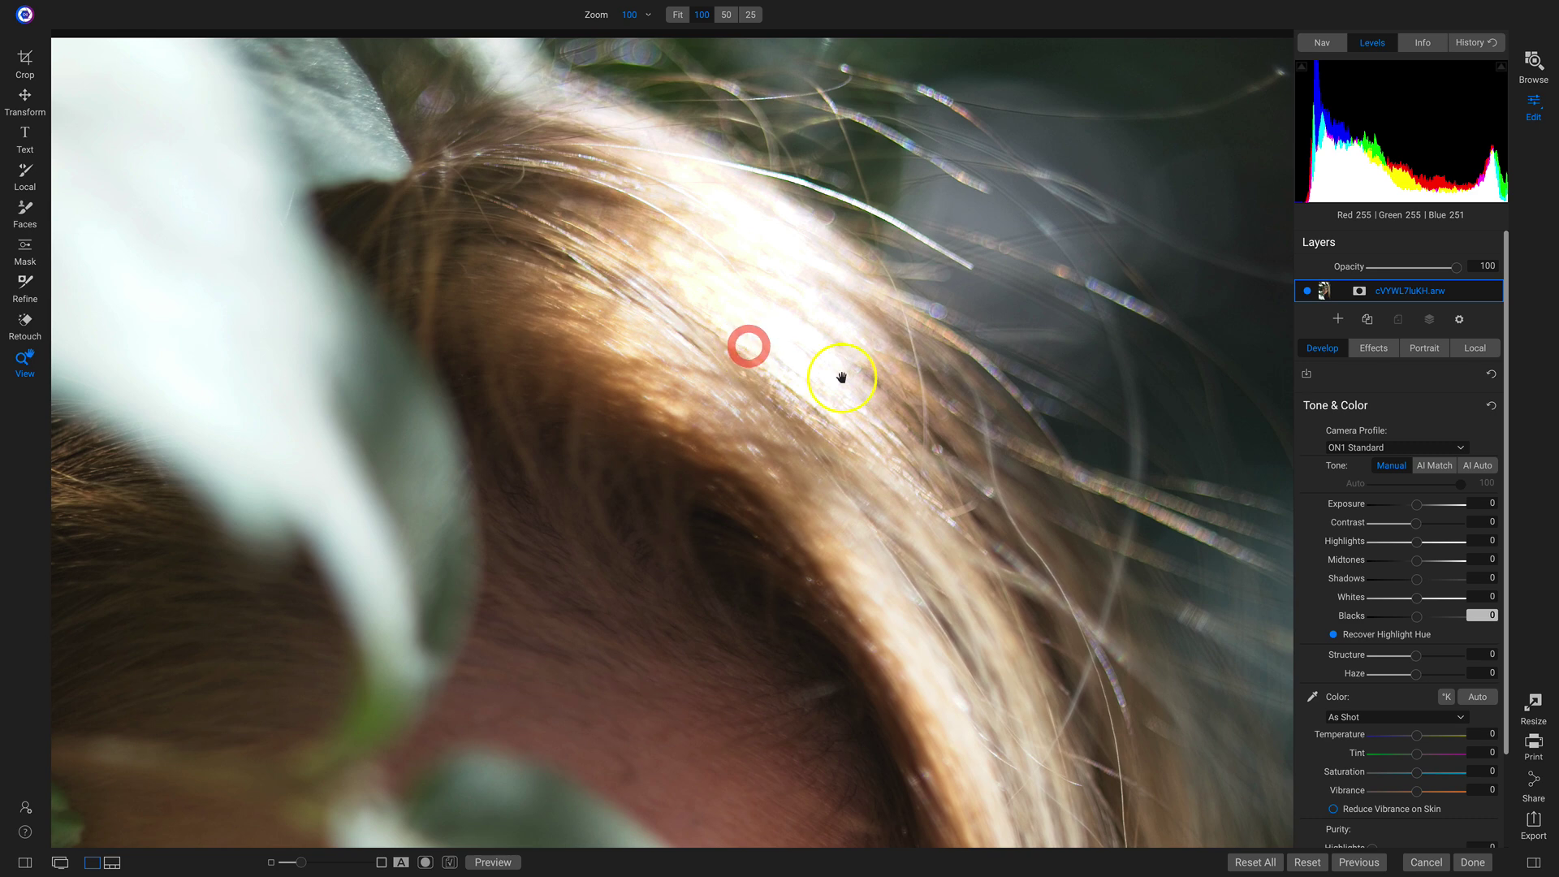
drag(1412, 551, 1321, 547)
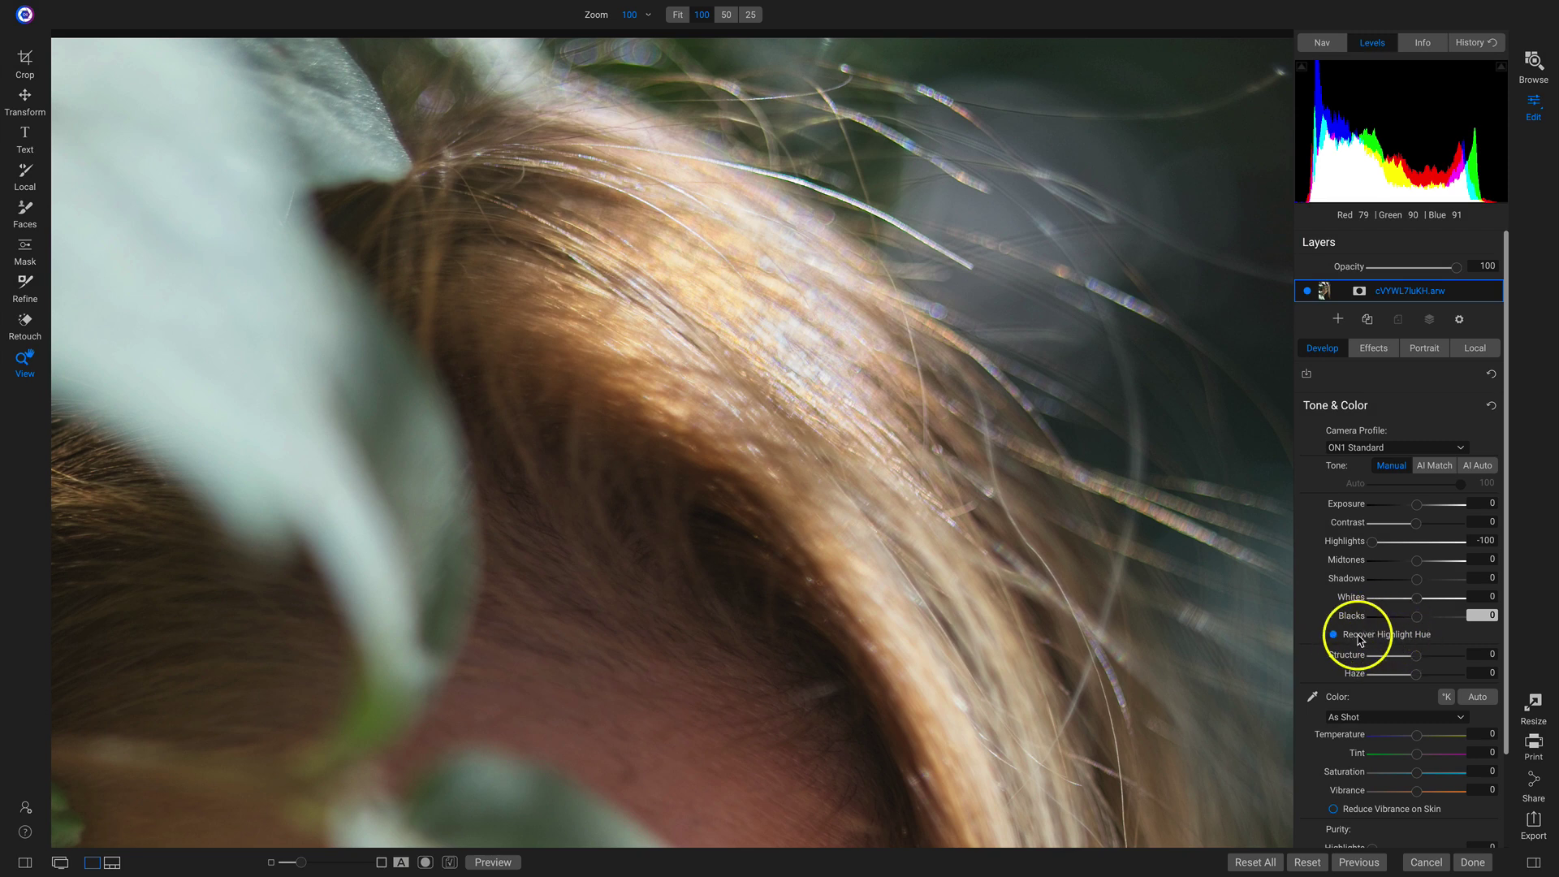
mouse_move(1344, 541)
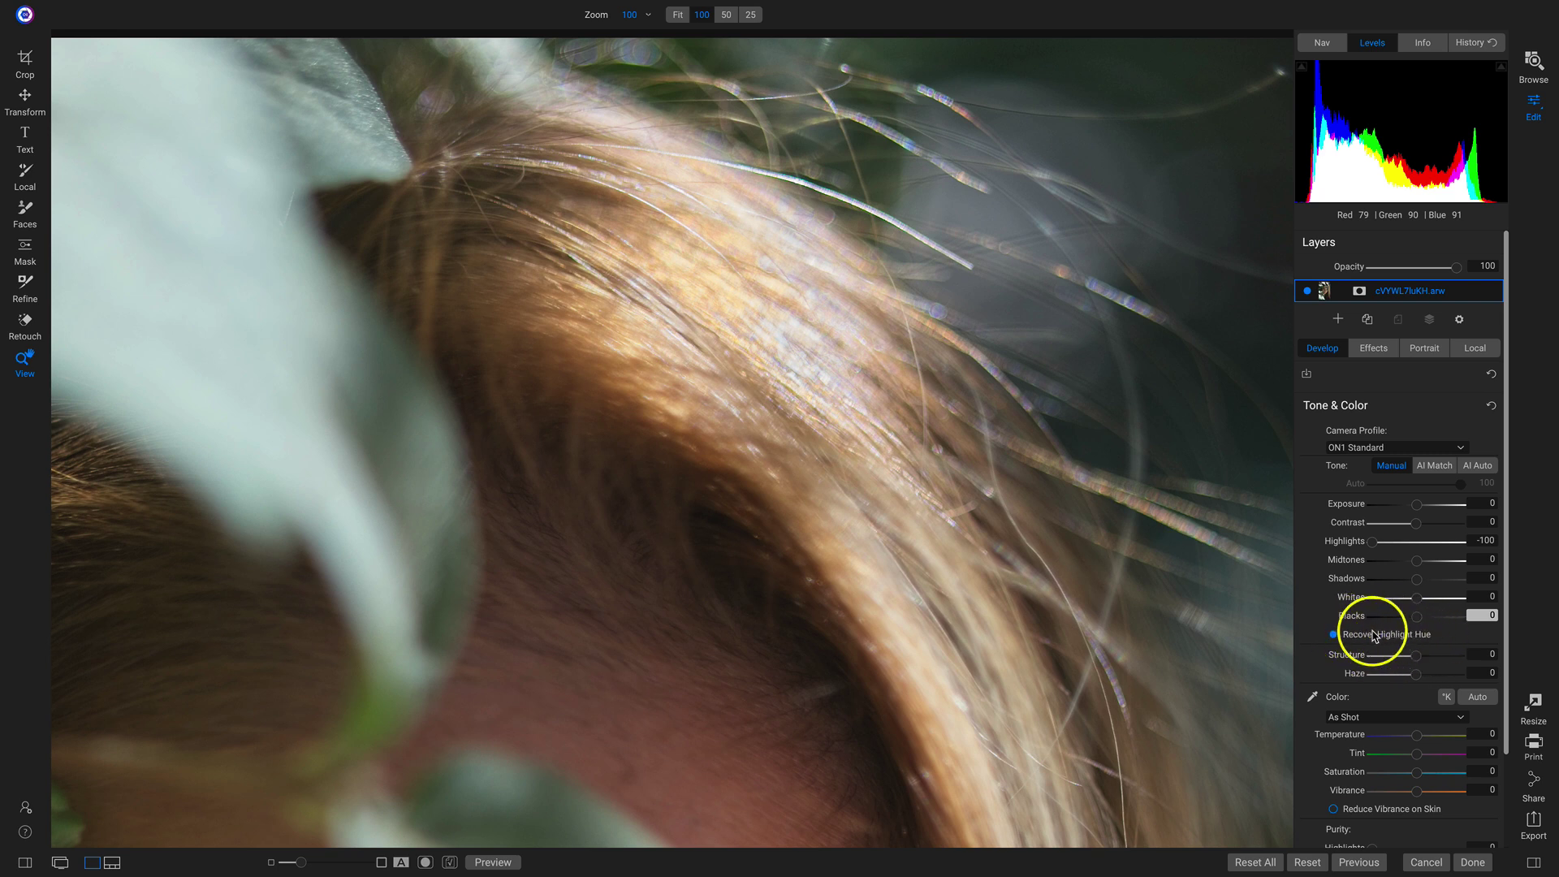
- Reset Highlights to 0 to compare the hair, then set it back to -100
double_click(1336, 543)
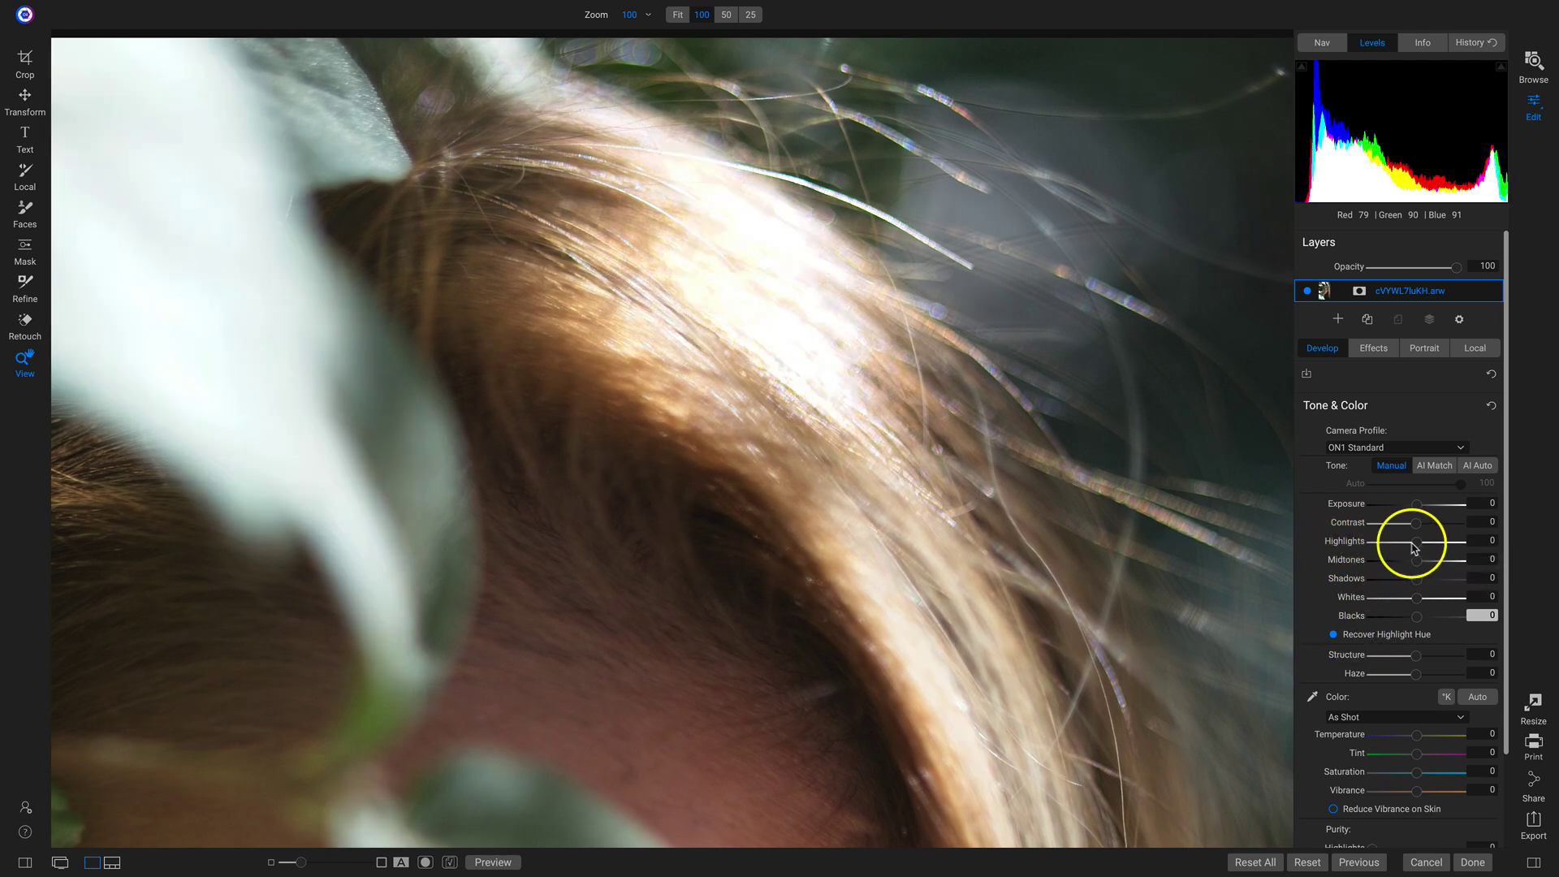
drag(1414, 546, 1346, 549)
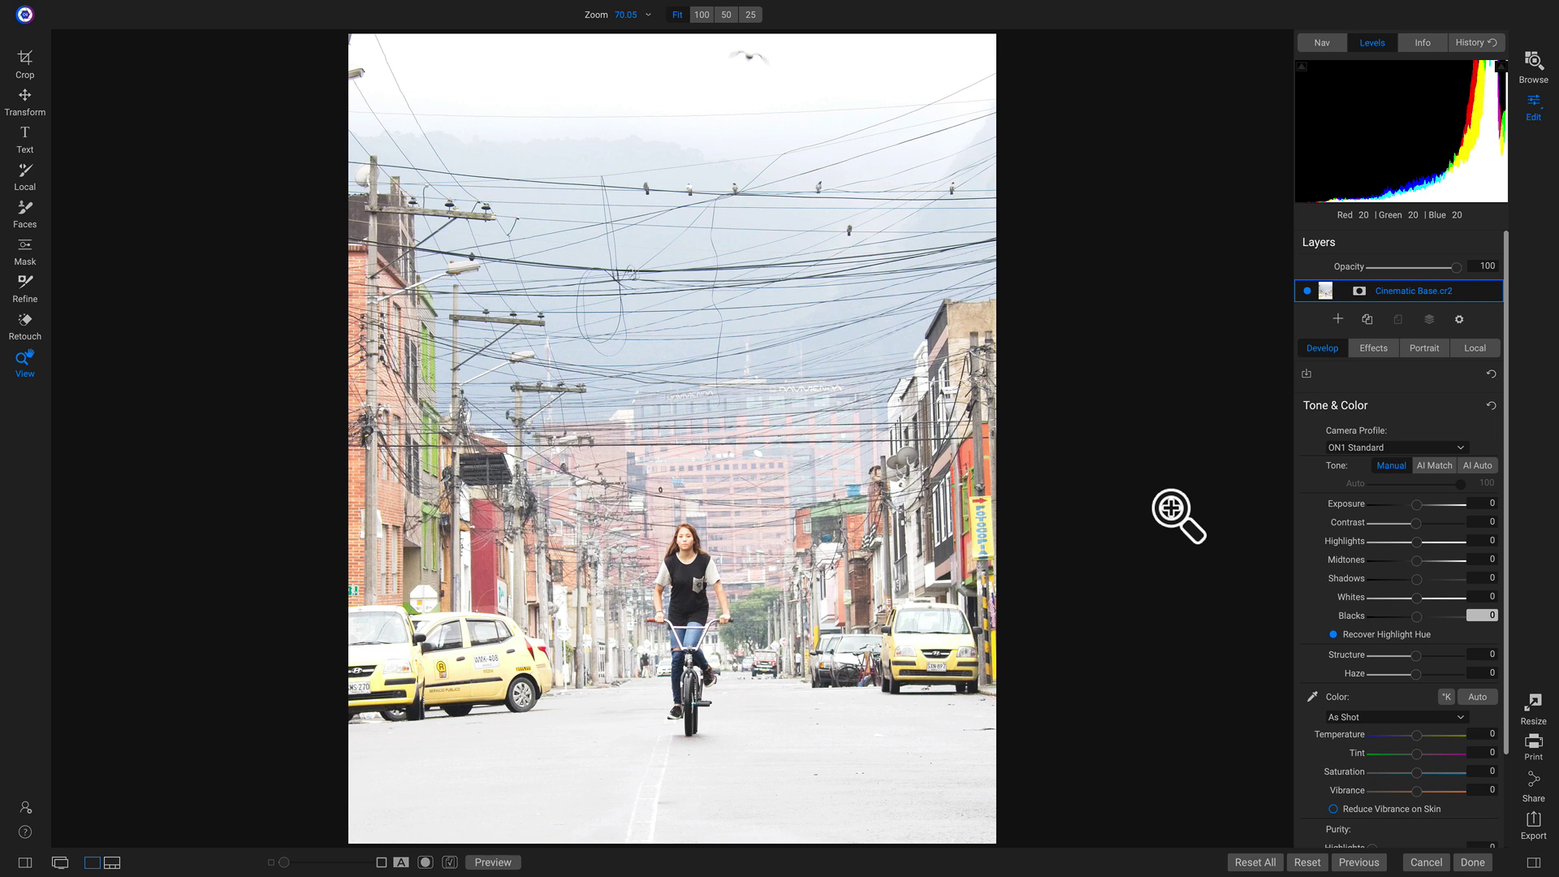
- Compare with the unedited street photo, then view the cyclist and taxis at 100%
key(ctrl+p)
click(707, 650)
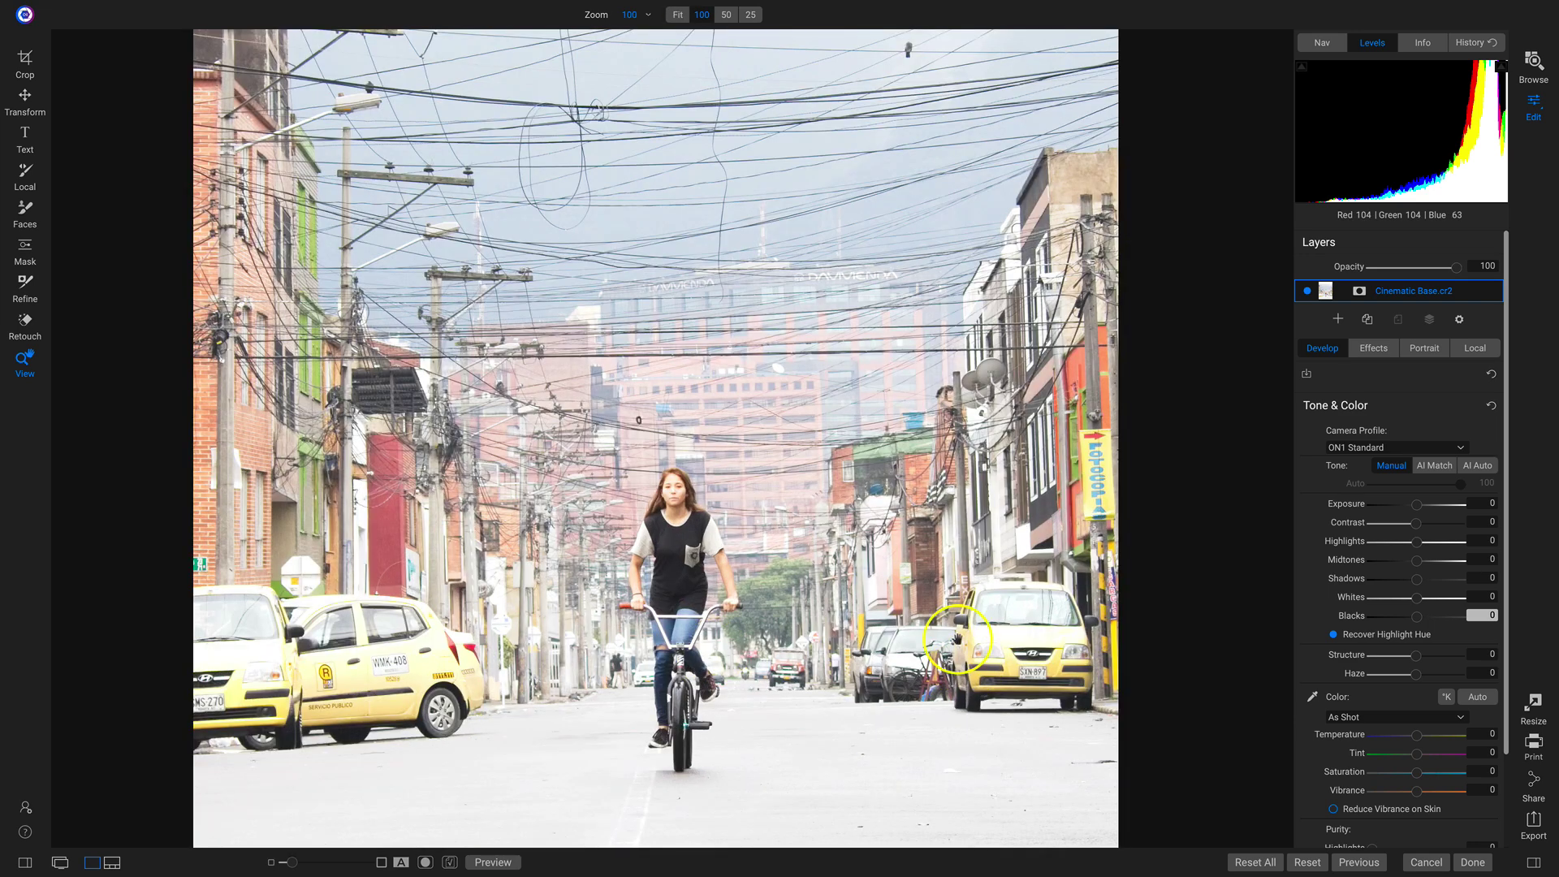
drag(959, 640, 546, 693)
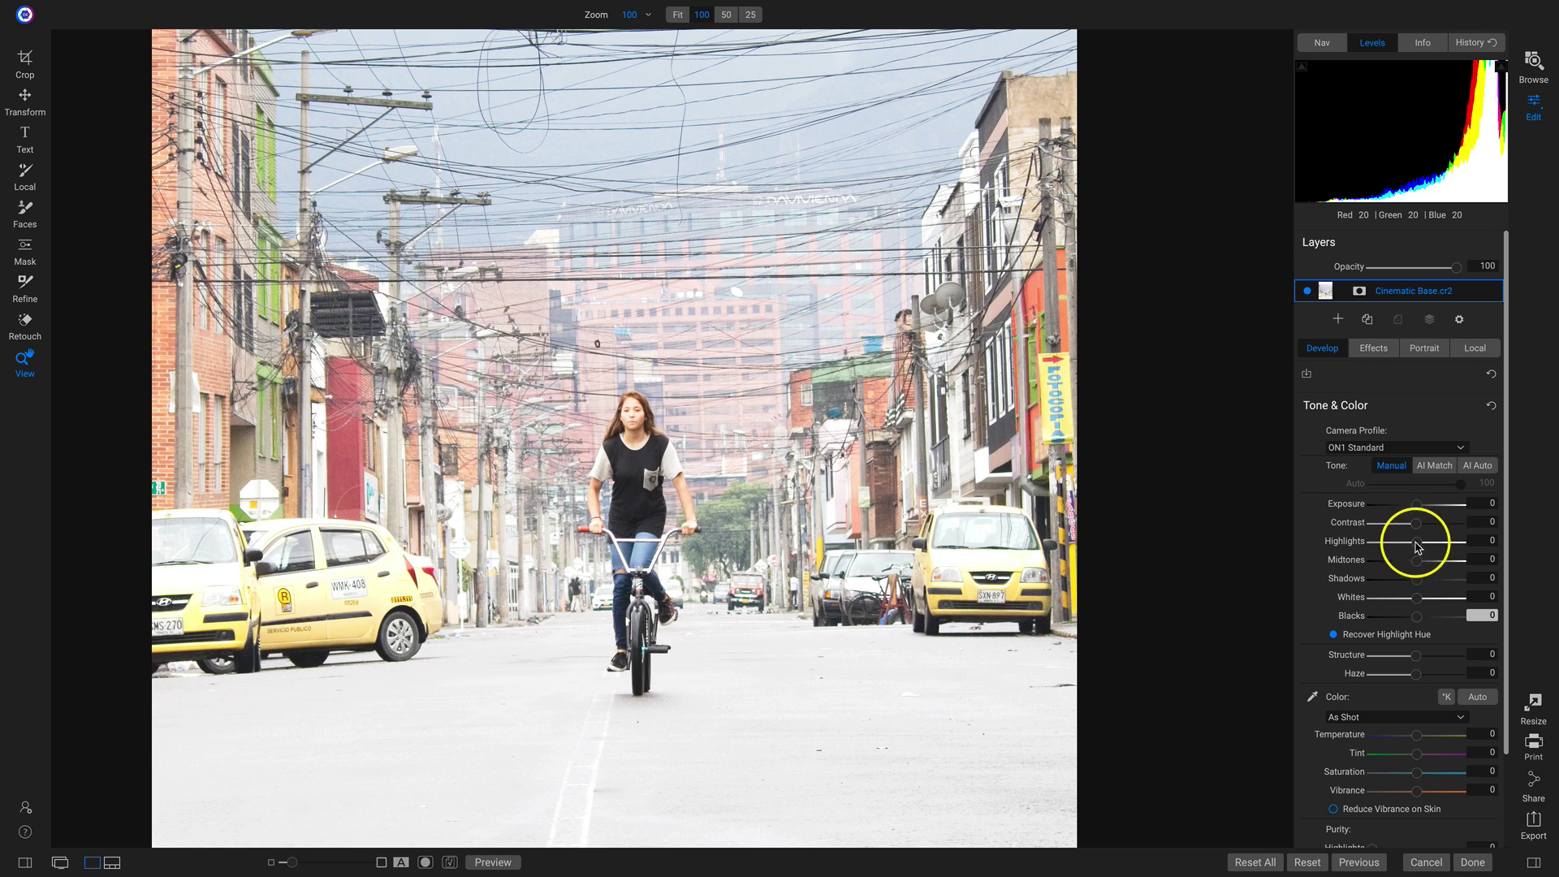
- Compare the street photo's Highlights at -100 and at reset, leaving them at -100
drag(1417, 547, 1335, 551)
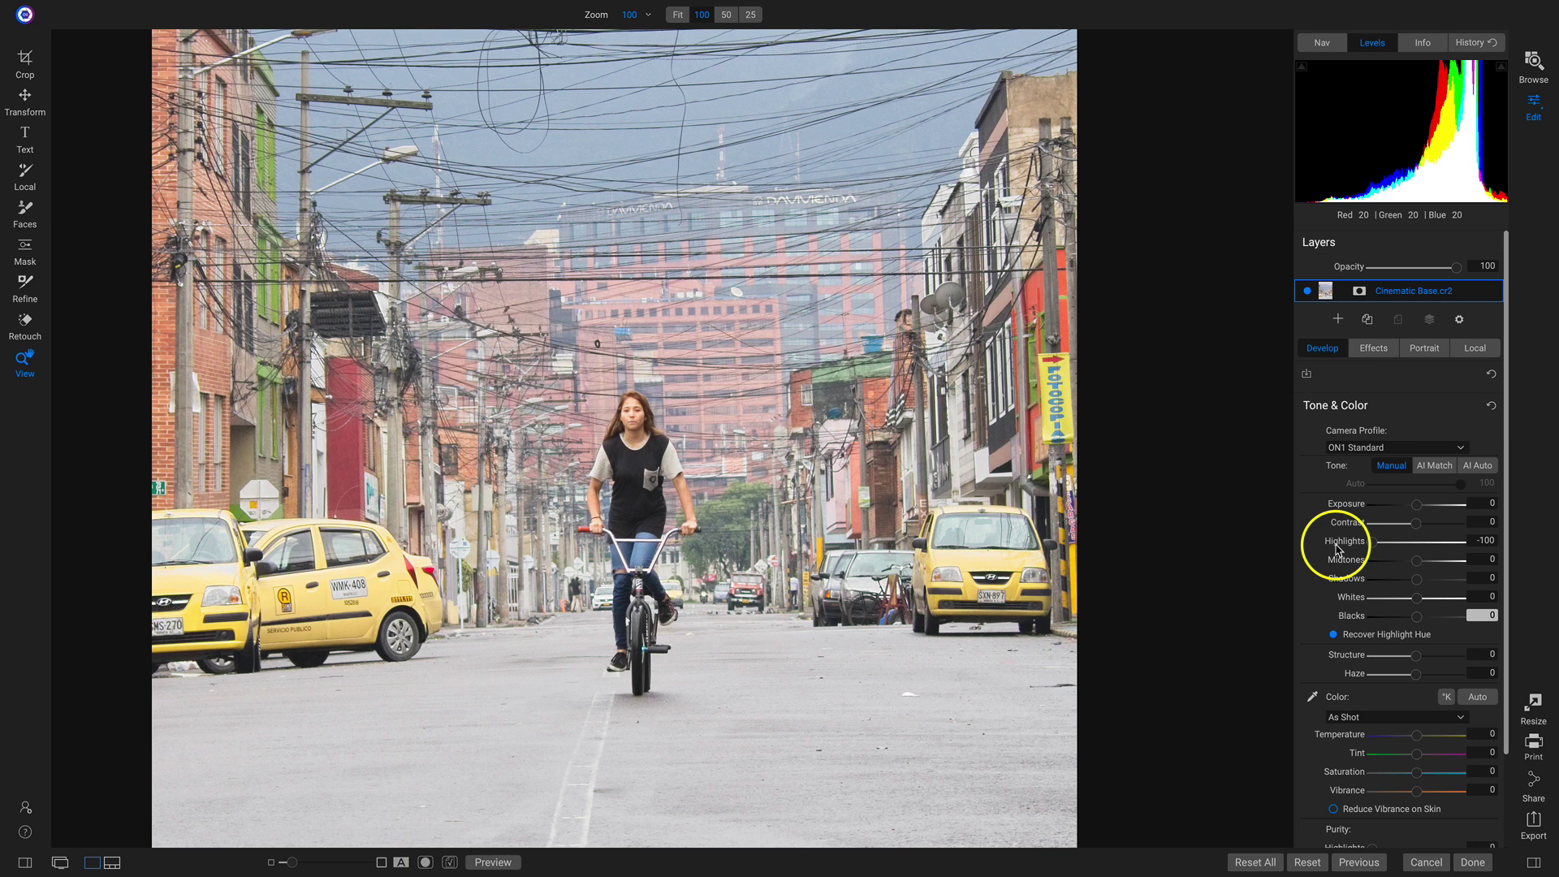
double_click(1336, 545)
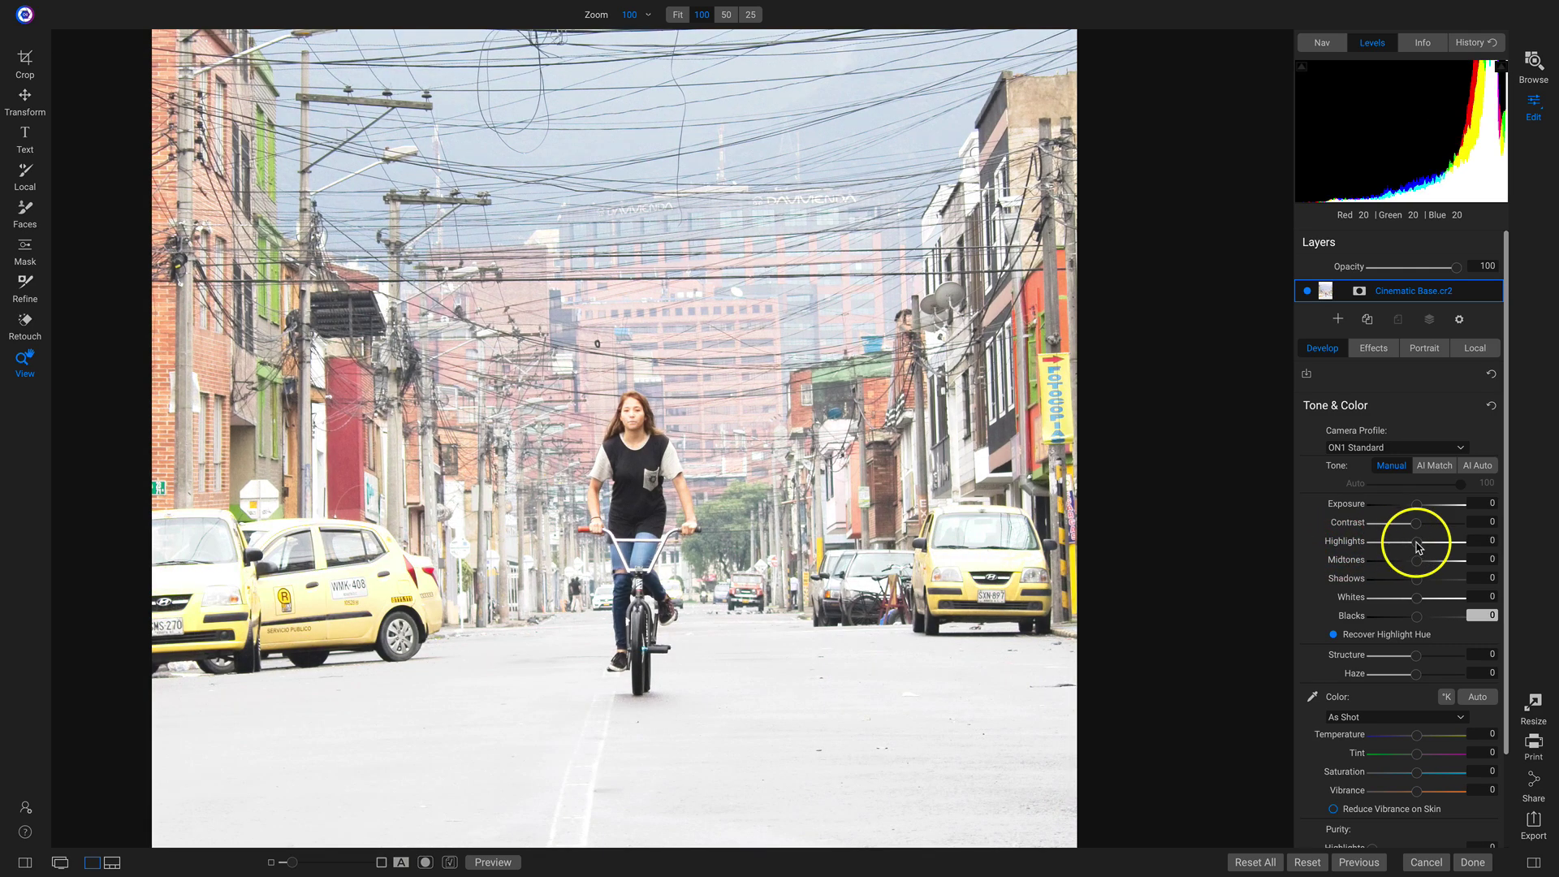
drag(1415, 542, 1345, 549)
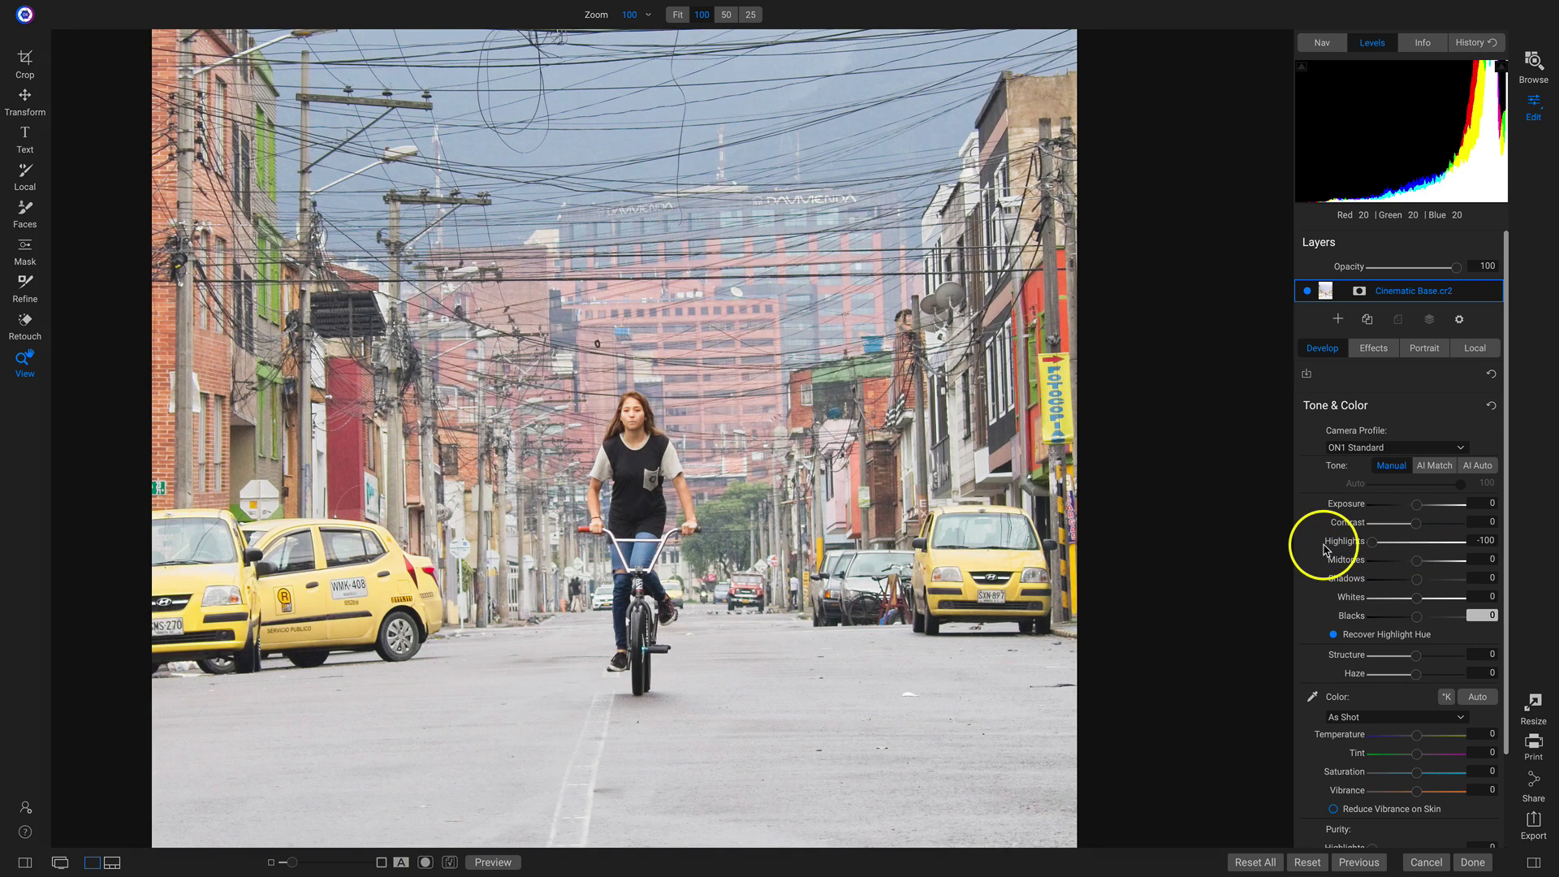
double_click(1340, 547)
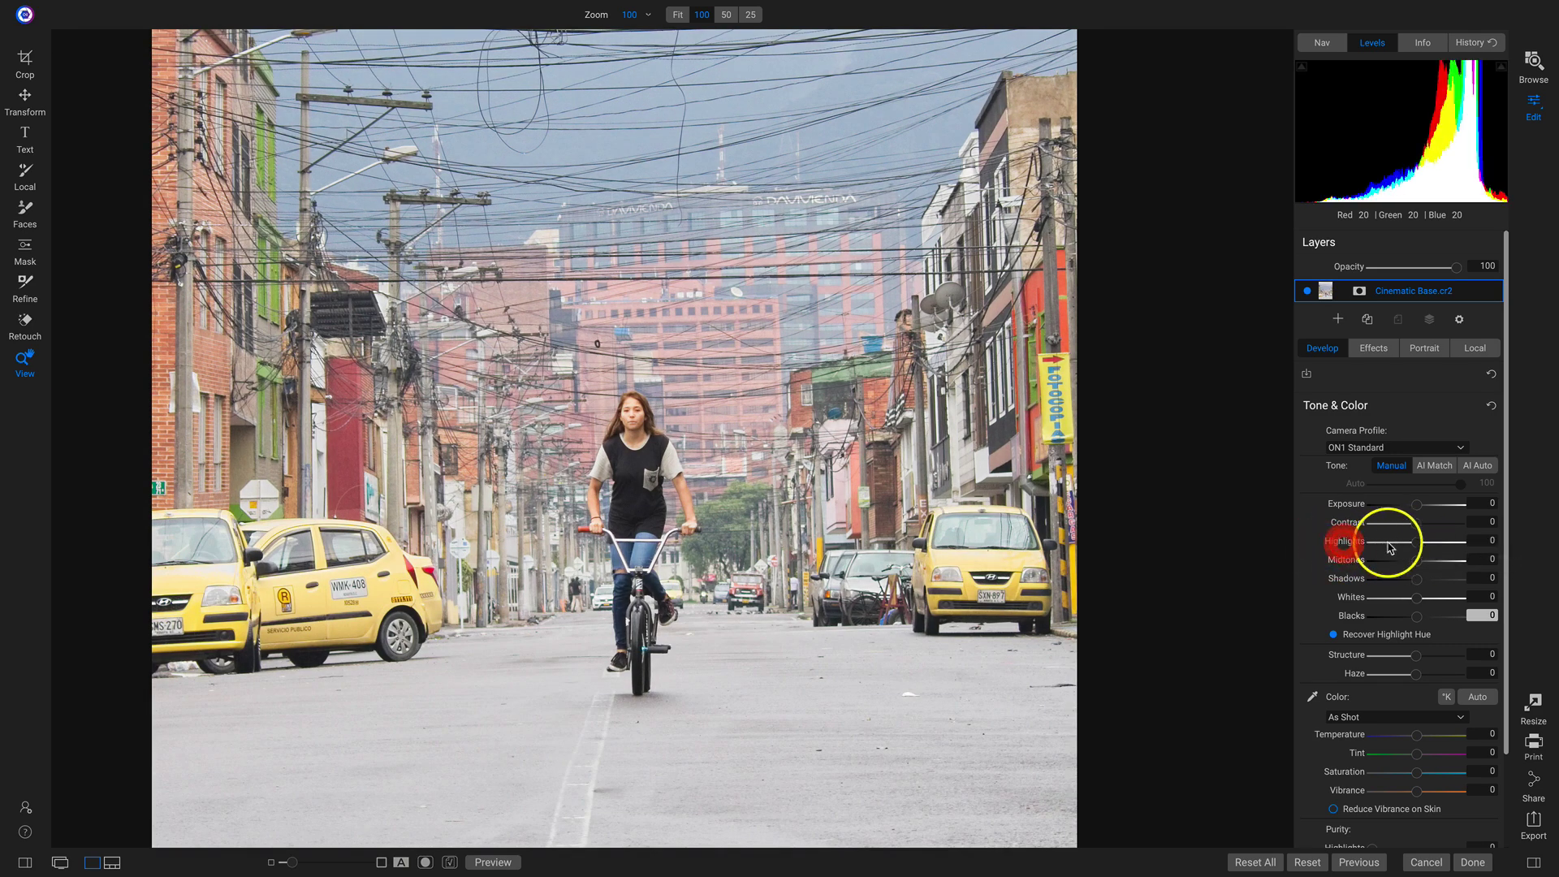
drag(1419, 547, 1329, 548)
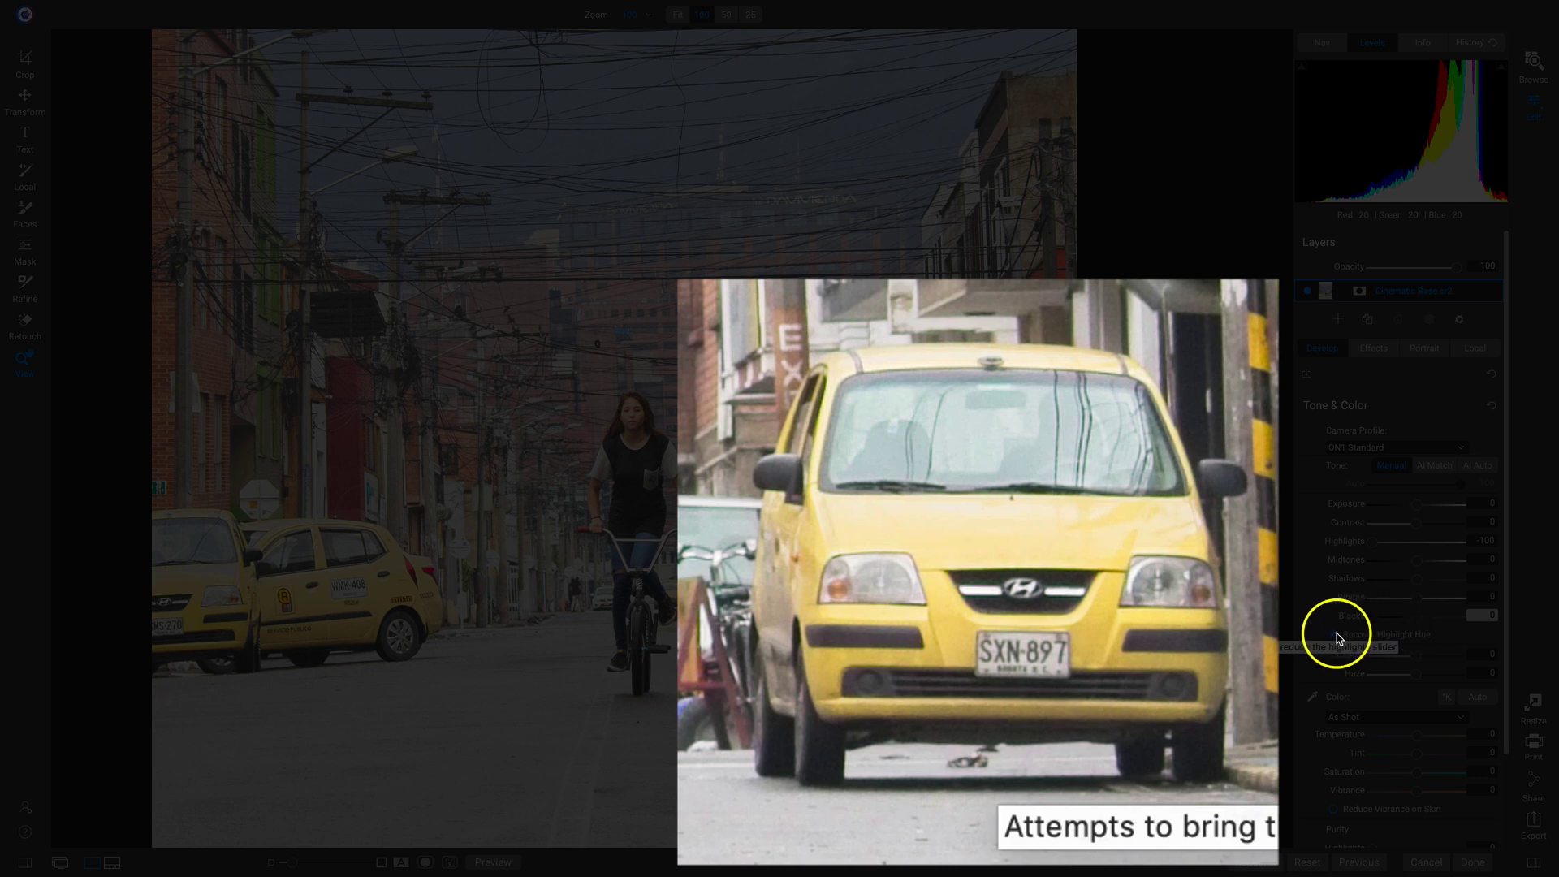
click(1334, 641)
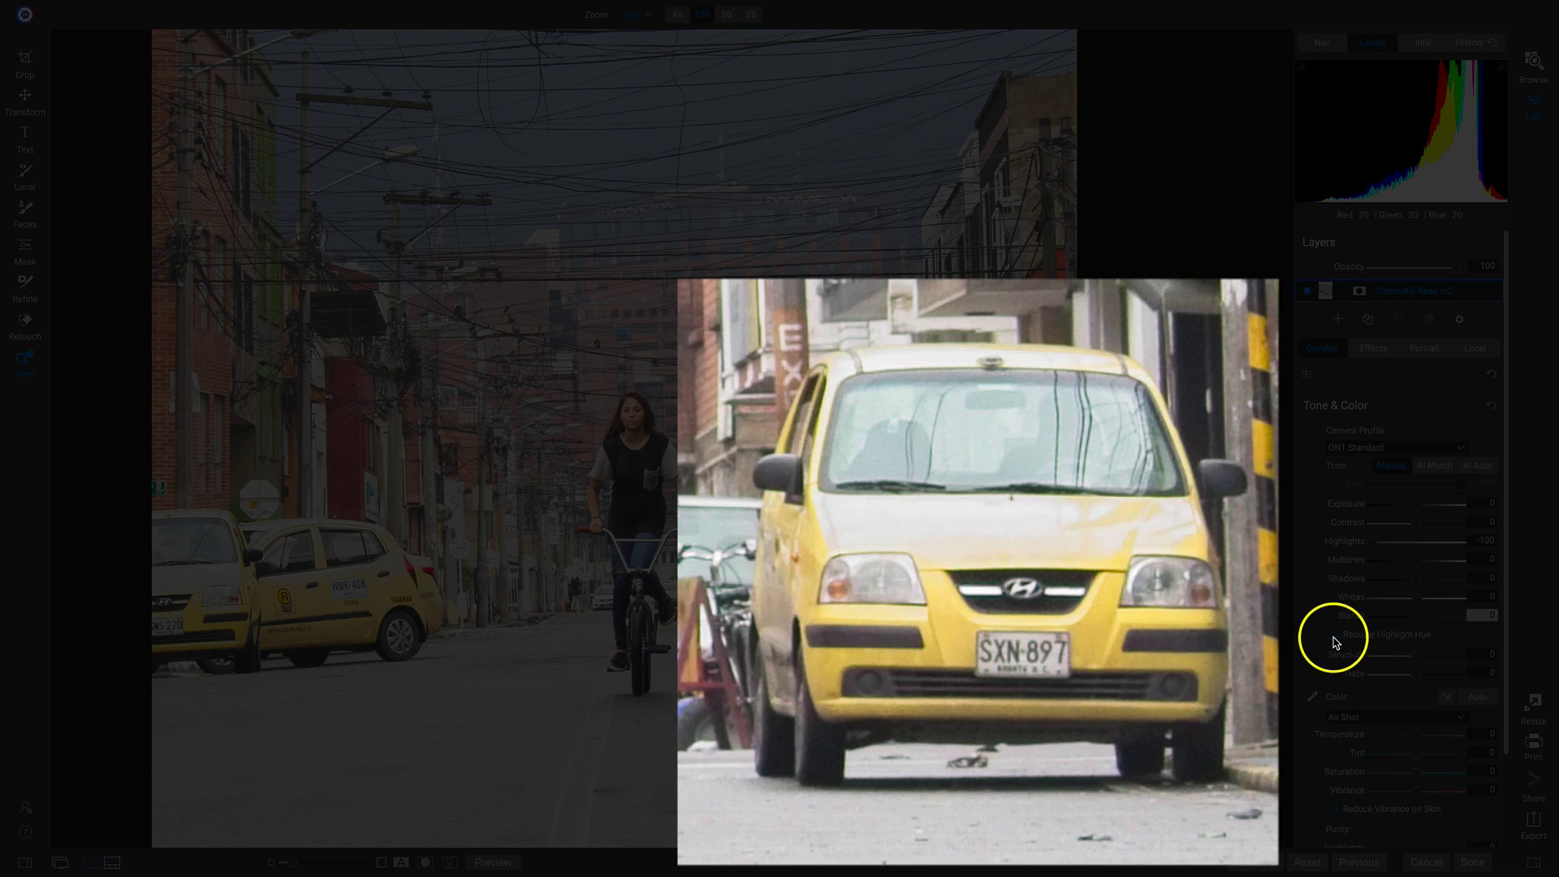
click(1334, 640)
click(1334, 641)
click(1334, 640)
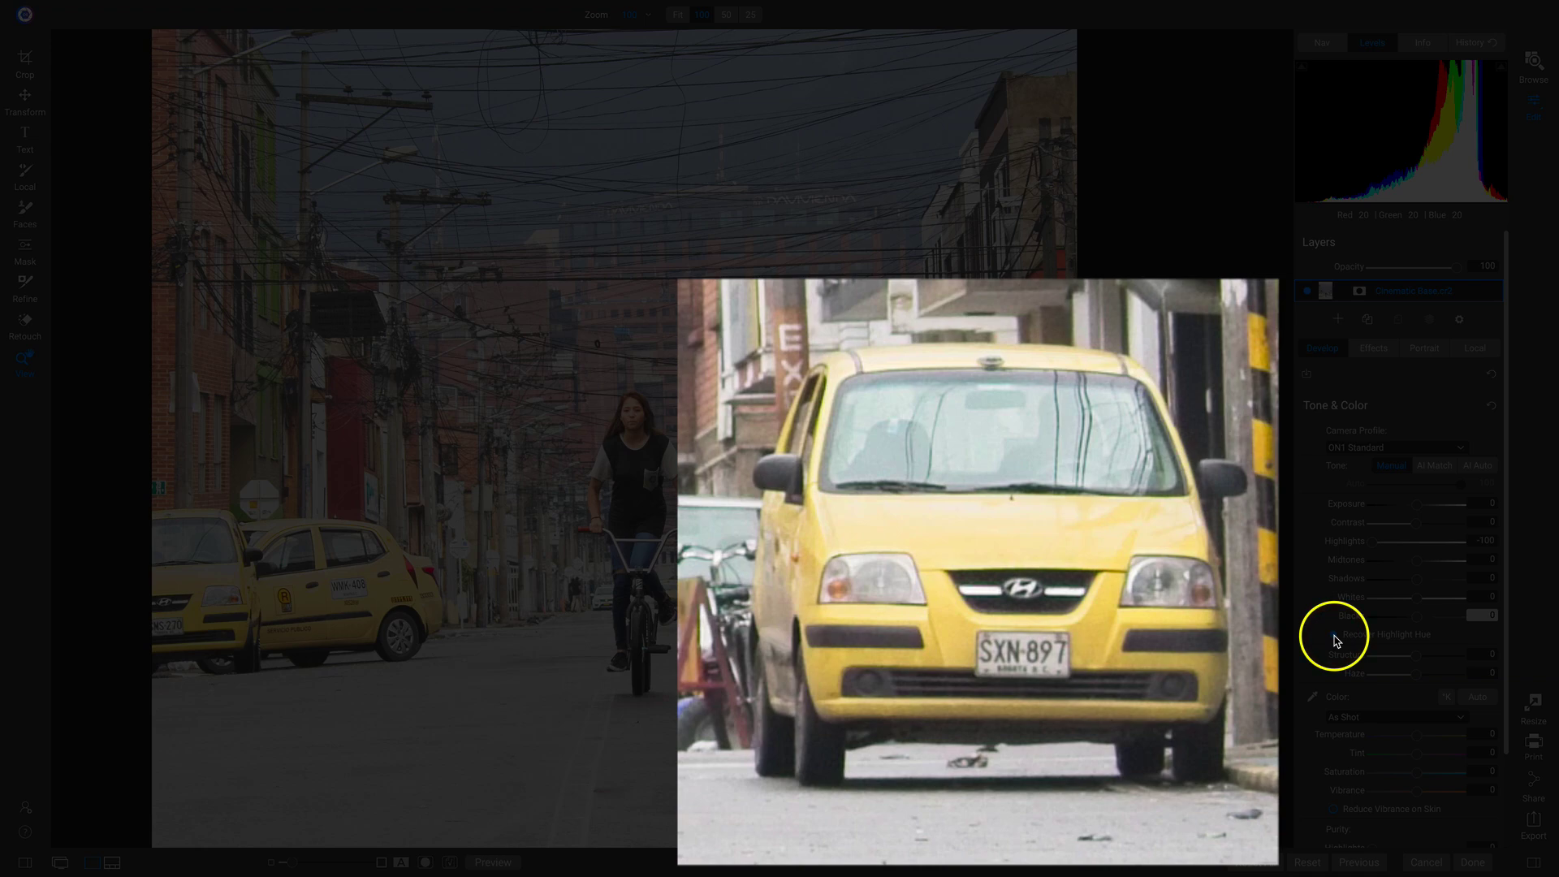